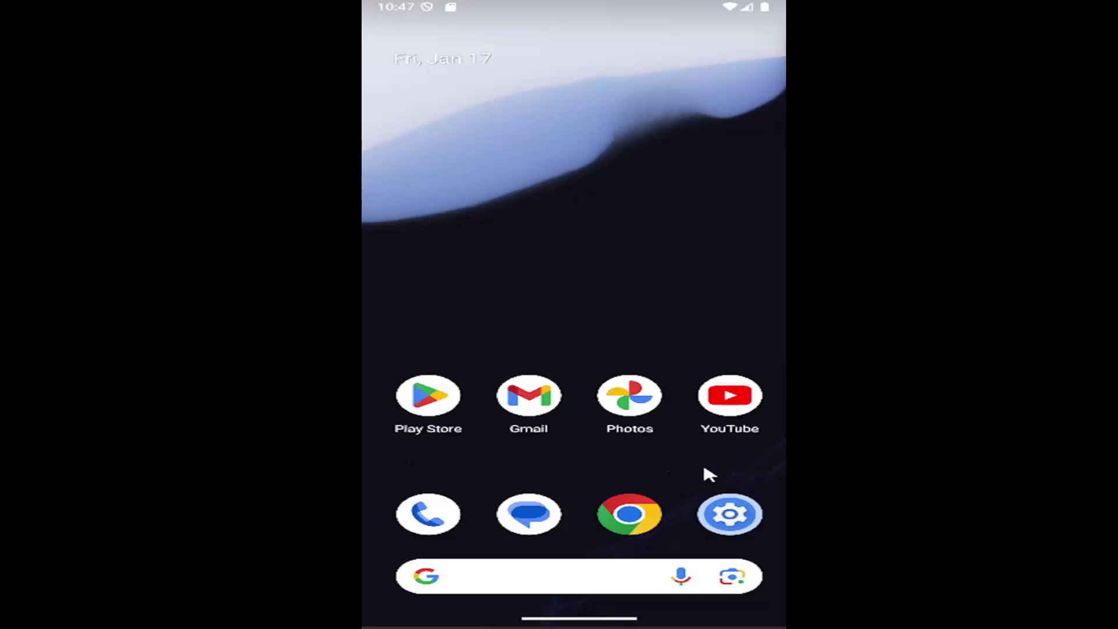
- Open Settings and go via Network & internet to Security & privacy's screen-lock warning
{"action": "left_click", "coordinate": [731, 515]}
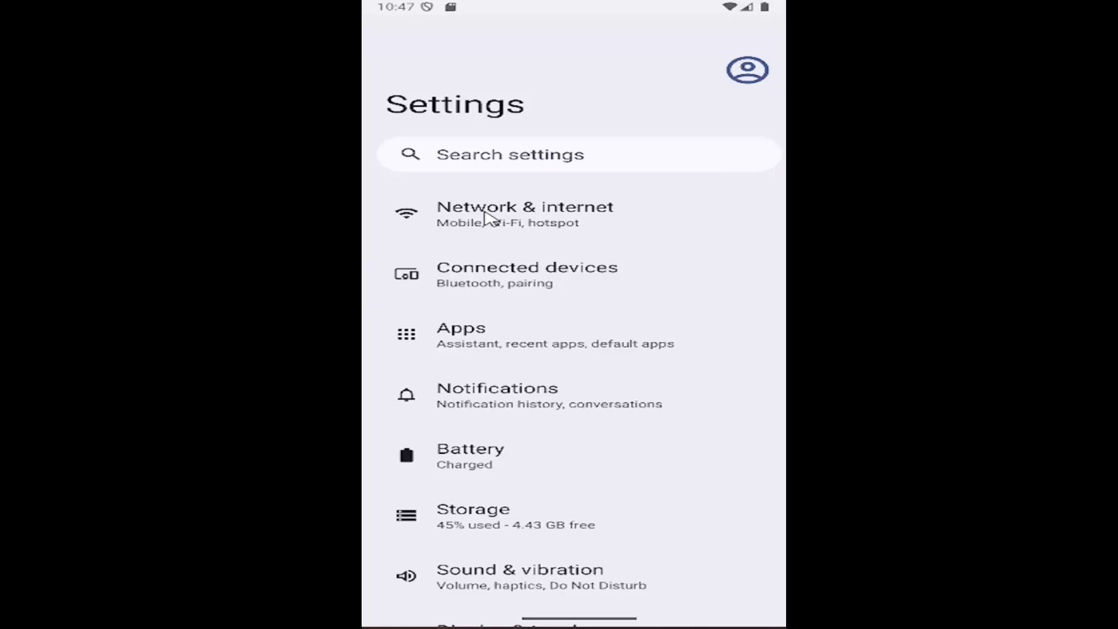
{"action": "left_click", "coordinate": [516, 214]}
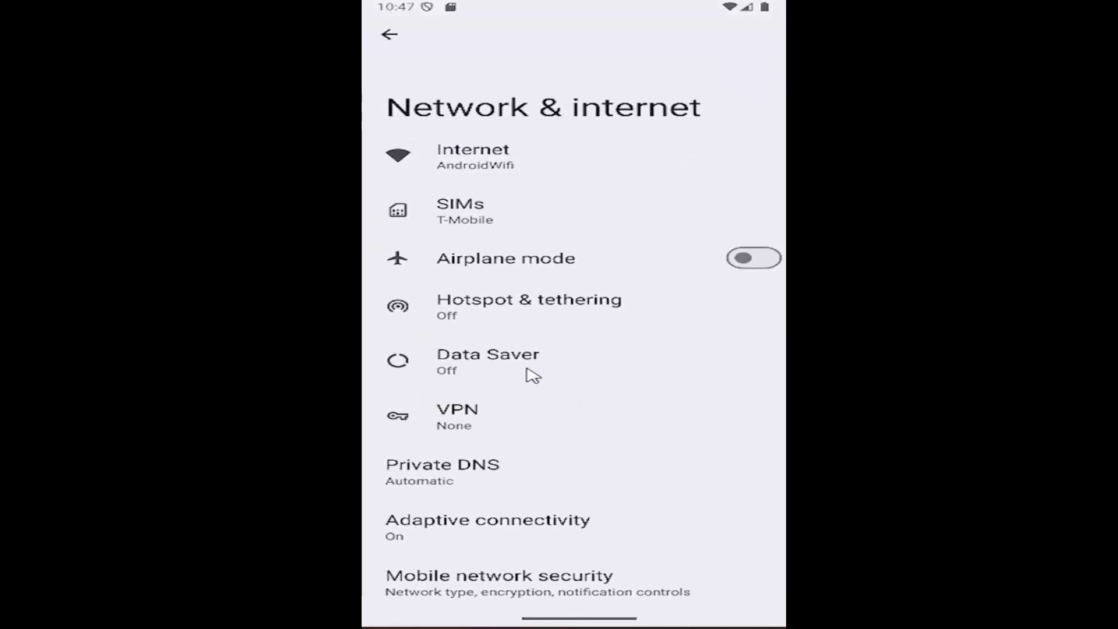
{"action": "left_click", "coordinate": [550, 585]}
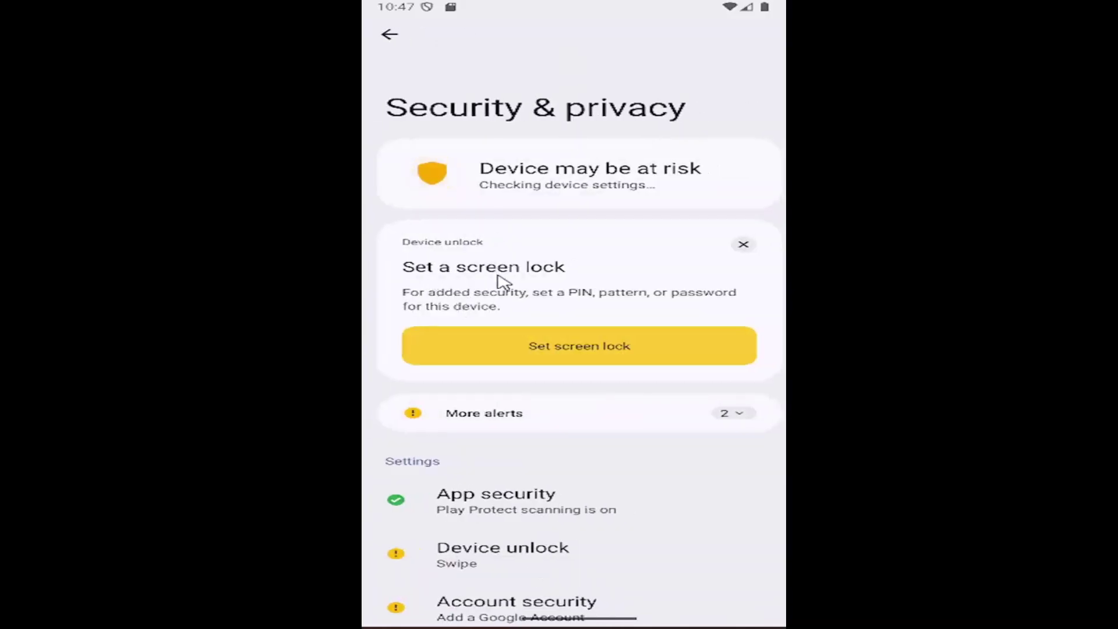
- Start a PIN screen lock, enter one digit, then return to the screen lock options
{"action": "left_click", "coordinate": [578, 348]}
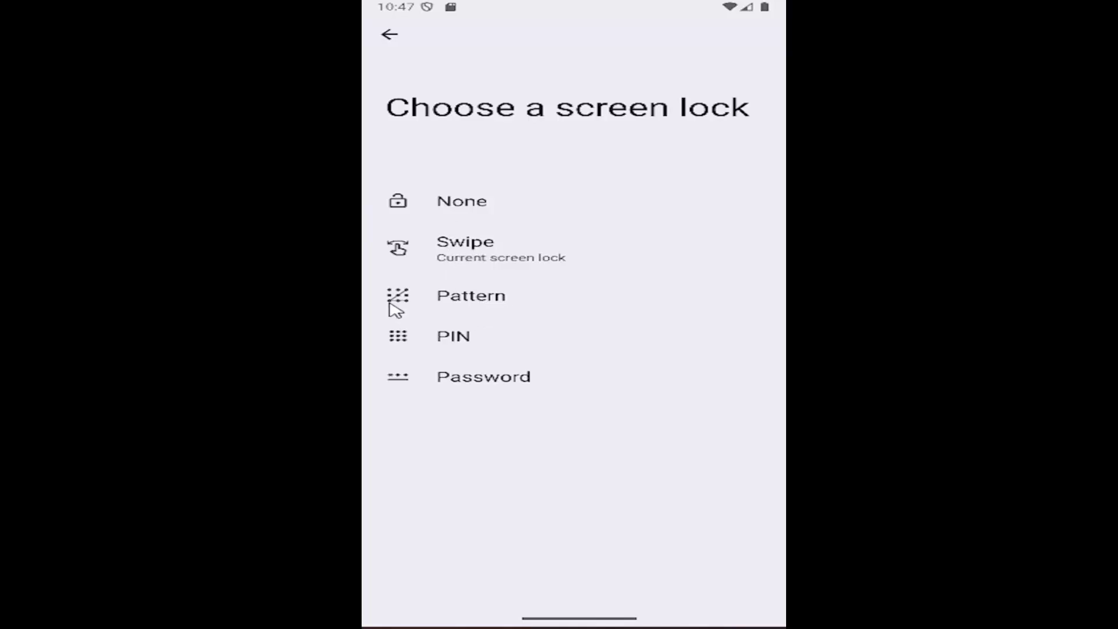
{"action": "left_click", "coordinate": [461, 338]}
{"action": "left_click", "coordinate": [463, 530]}
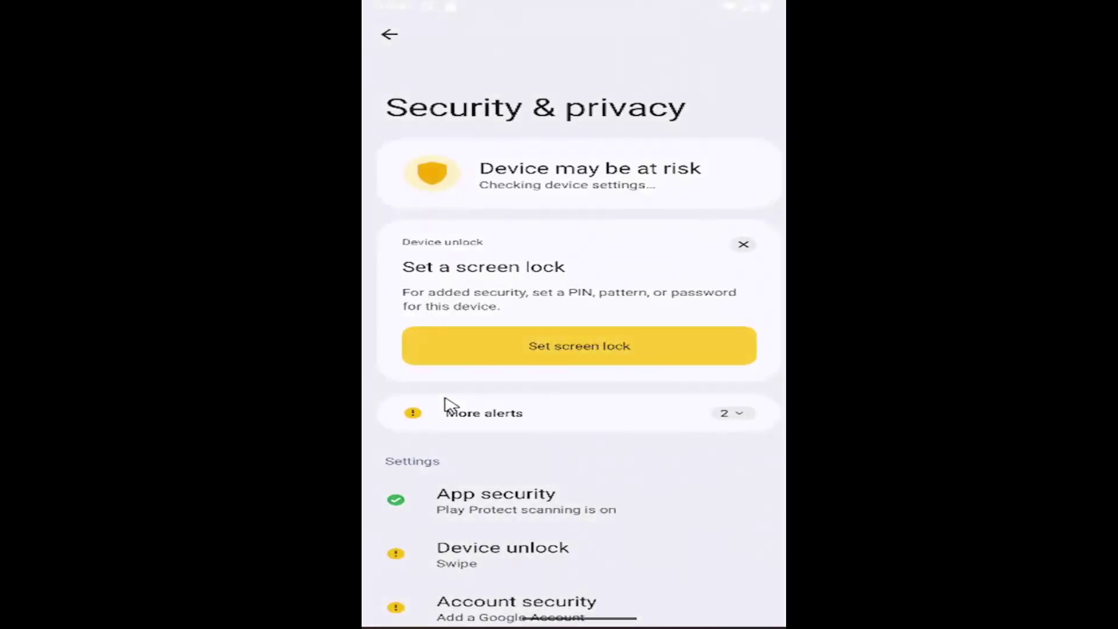
{"action": "left_click", "coordinate": [530, 347]}
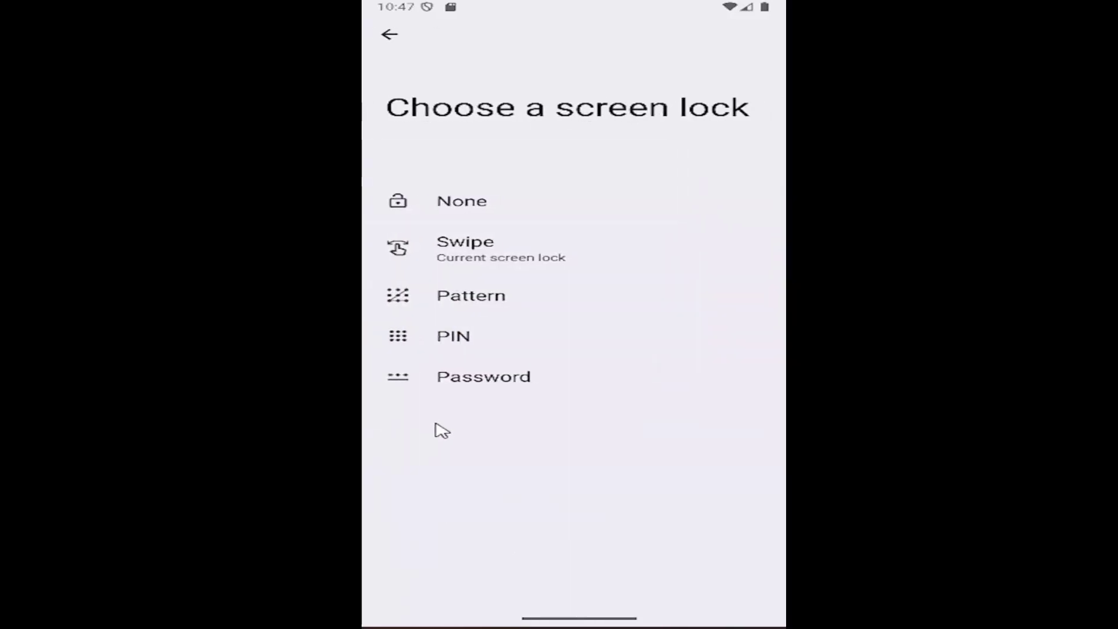
- Pick Password as the screen lock, then abandon the password setup
{"action": "left_click", "coordinate": [486, 381]}
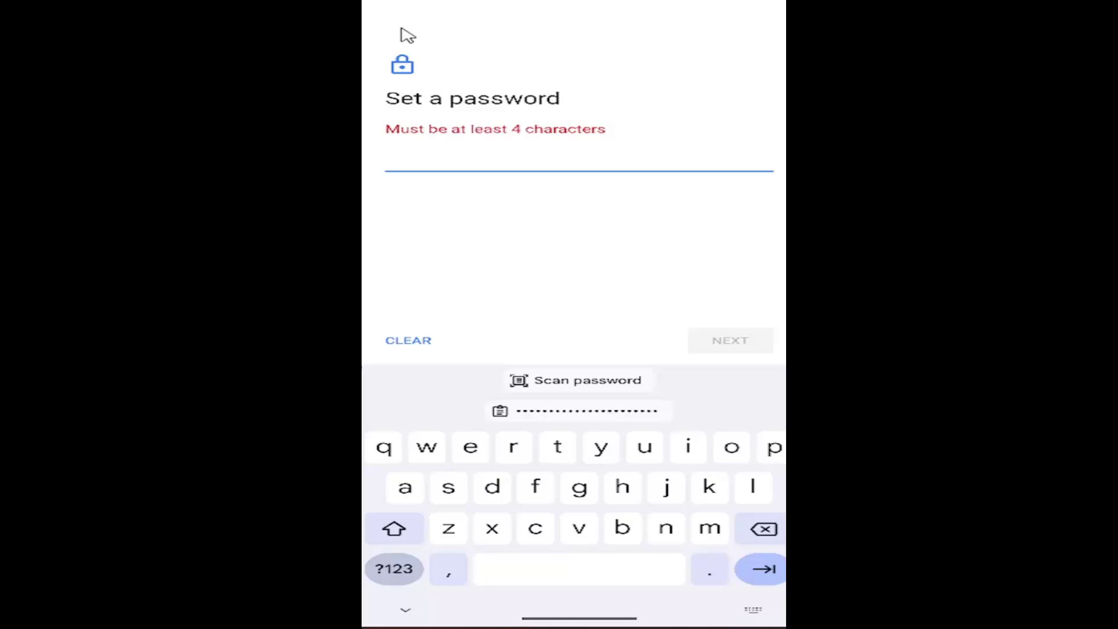
{"action": "left_click", "coordinate": [407, 327]}
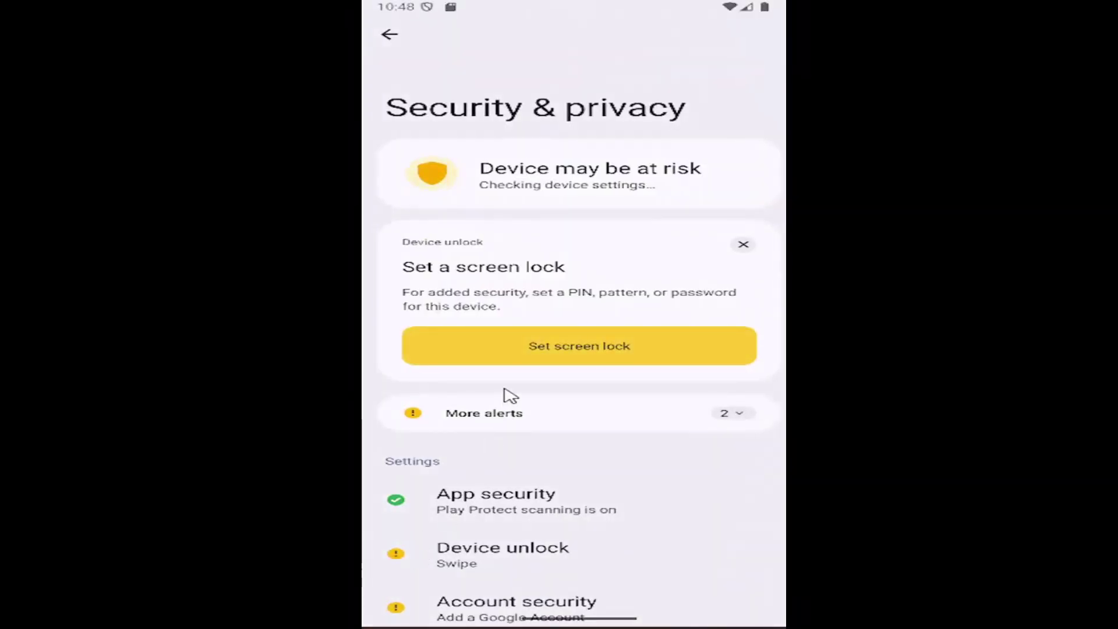
{"action": "scroll", "coordinate": [598, 441], "scroll_direction": "down", "scroll_amount": 3}
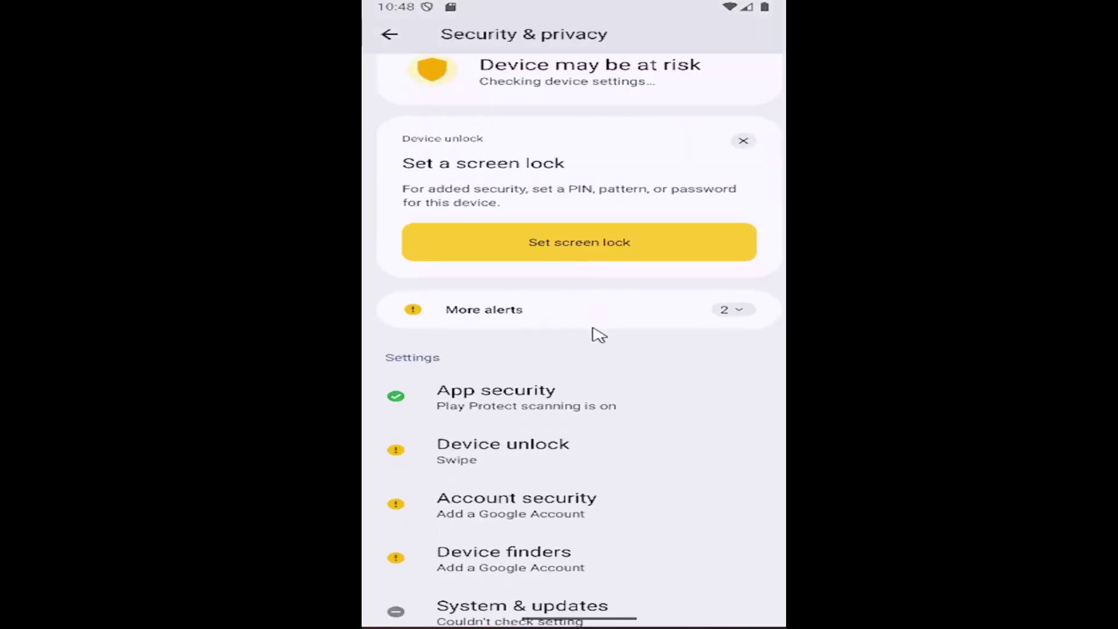